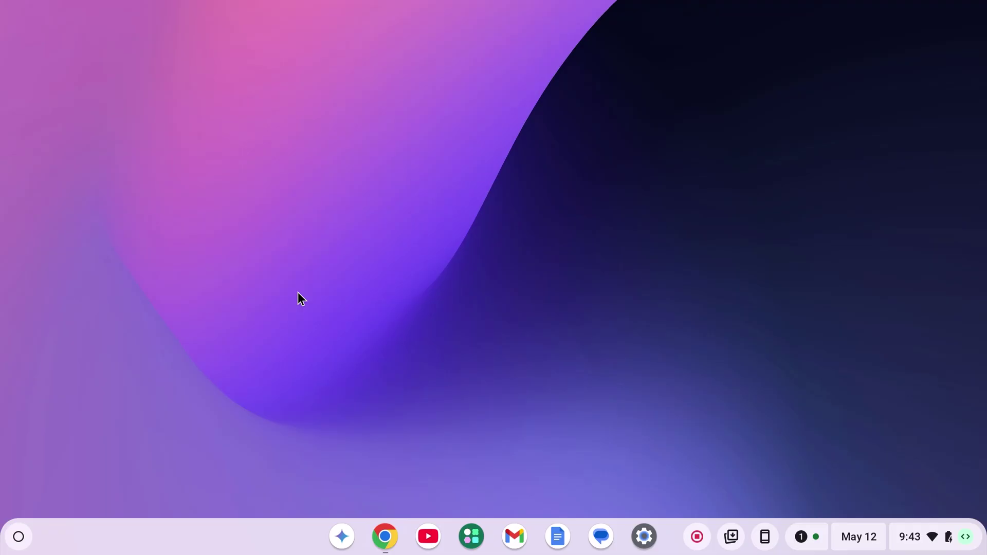
Step: Search Apps & games from the launcher for 'microsoft 365' to list its results
{"action": "left_click", "coordinate": [18, 538]}
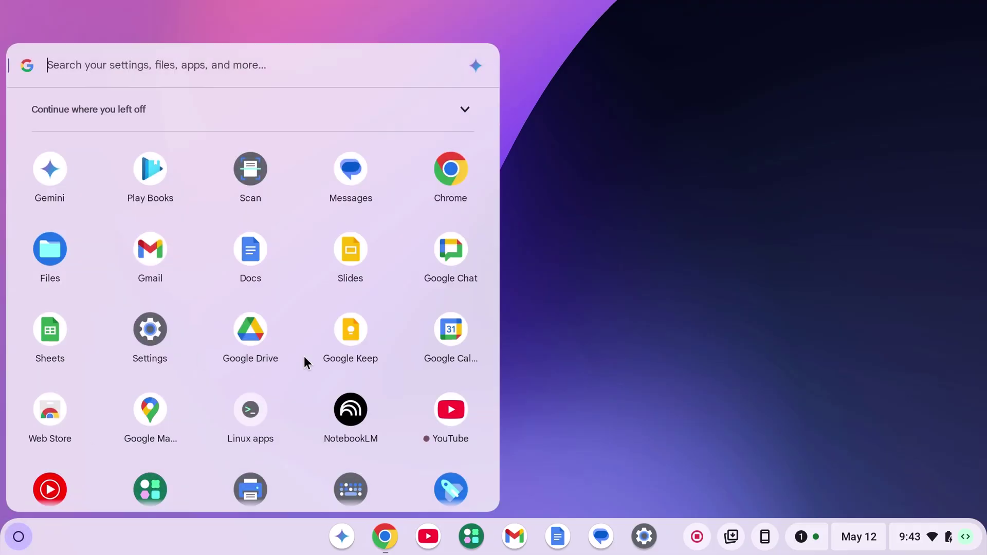
{"action": "scroll", "coordinate": [312, 339], "scroll_direction": "down", "scroll_amount": 2}
{"action": "scroll", "coordinate": [293, 400], "scroll_direction": "down", "scroll_amount": 1}
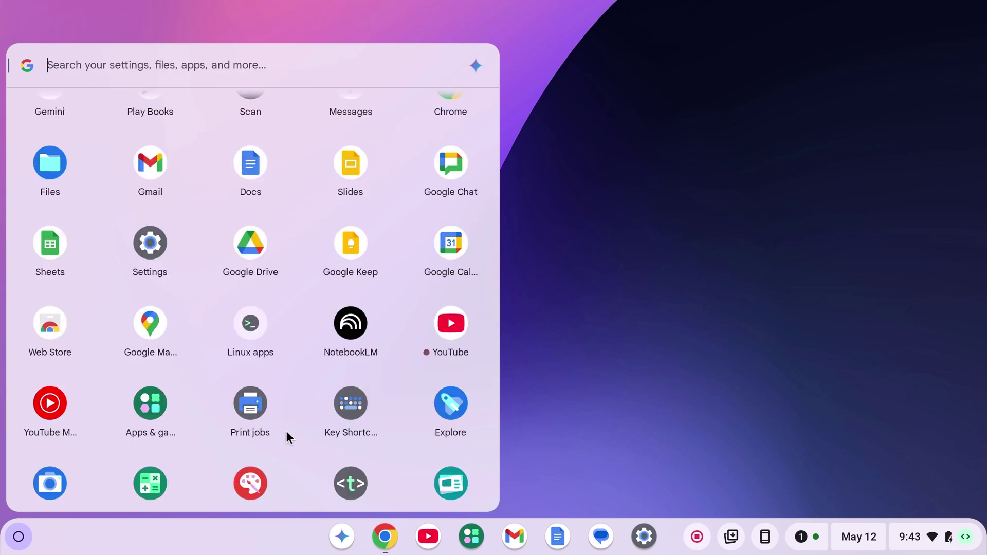
{"action": "left_click", "coordinate": [150, 403]}
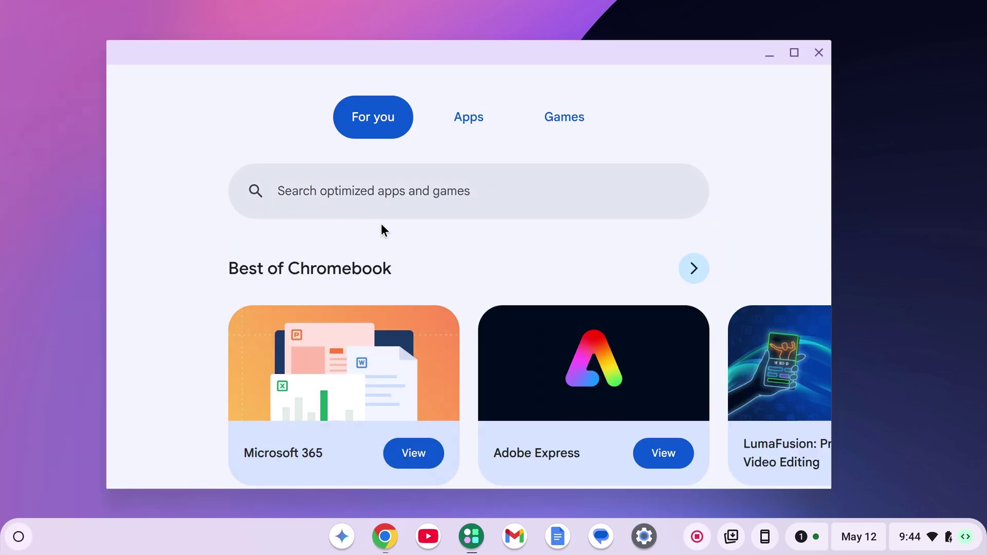
{"action": "left_click", "coordinate": [408, 192]}
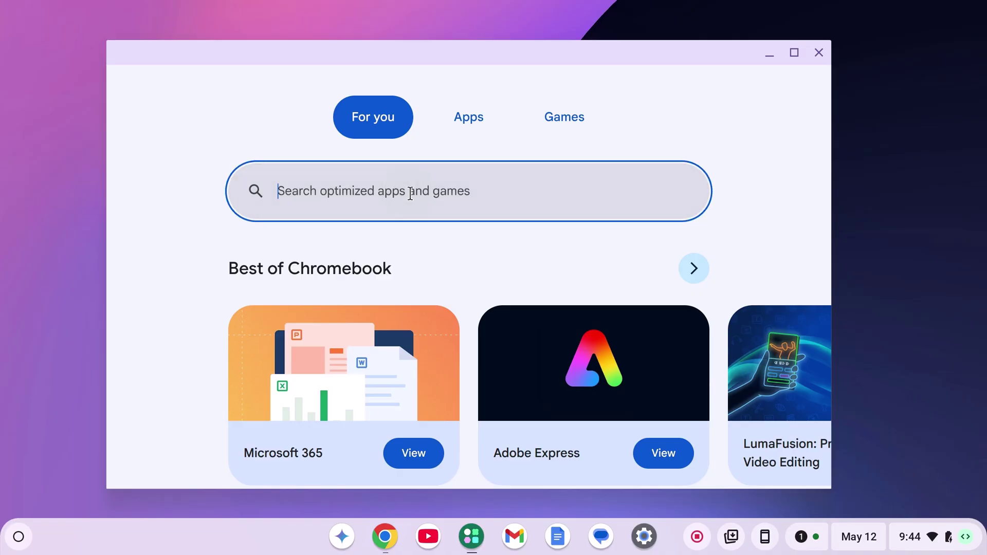
{"action": "type", "text": "microsoft "}
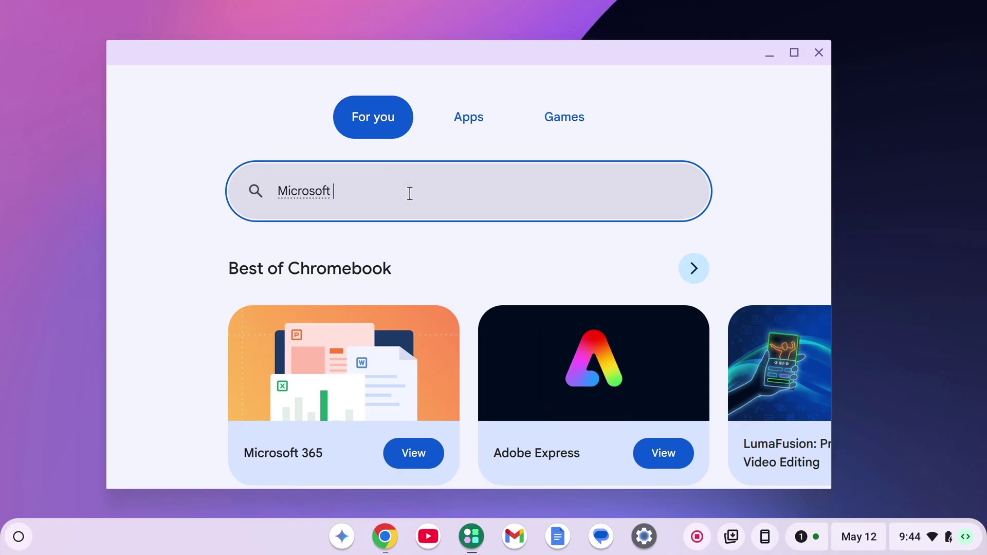
{"action": "type", "text": "365"}
{"action": "key", "text": "Return"}
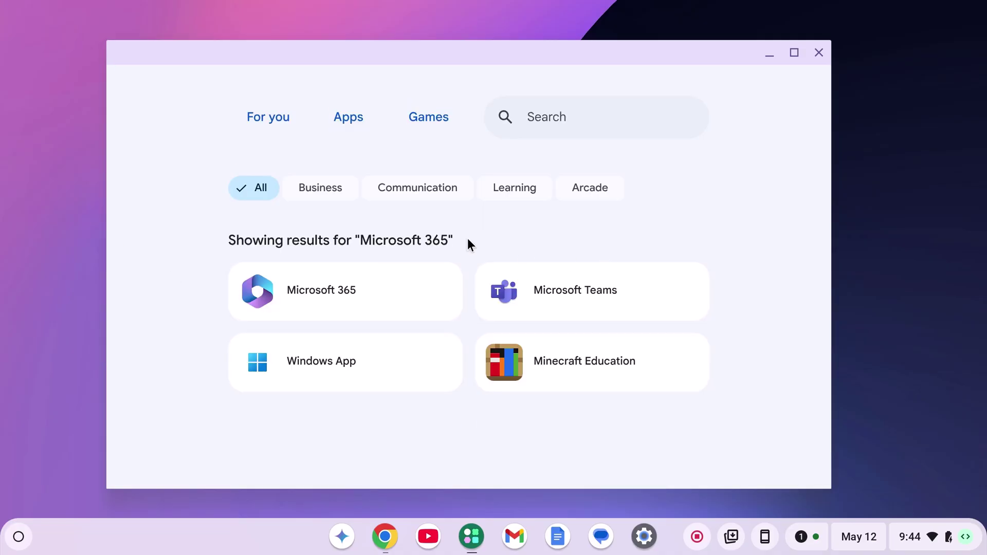
Step: Install Microsoft 365 from its store listing via the web, then launch it from the launcher
{"action": "left_click", "coordinate": [368, 298]}
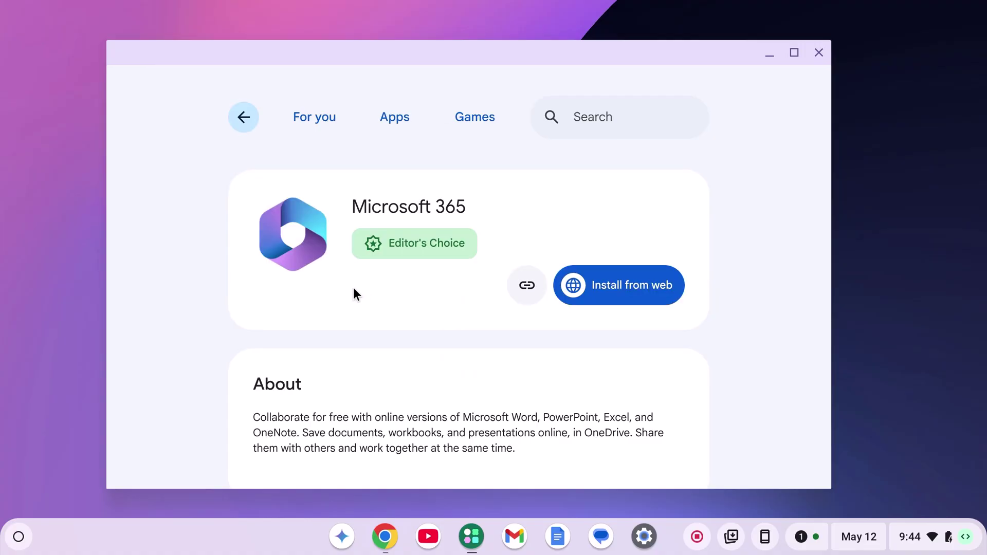
{"action": "left_click", "coordinate": [594, 293]}
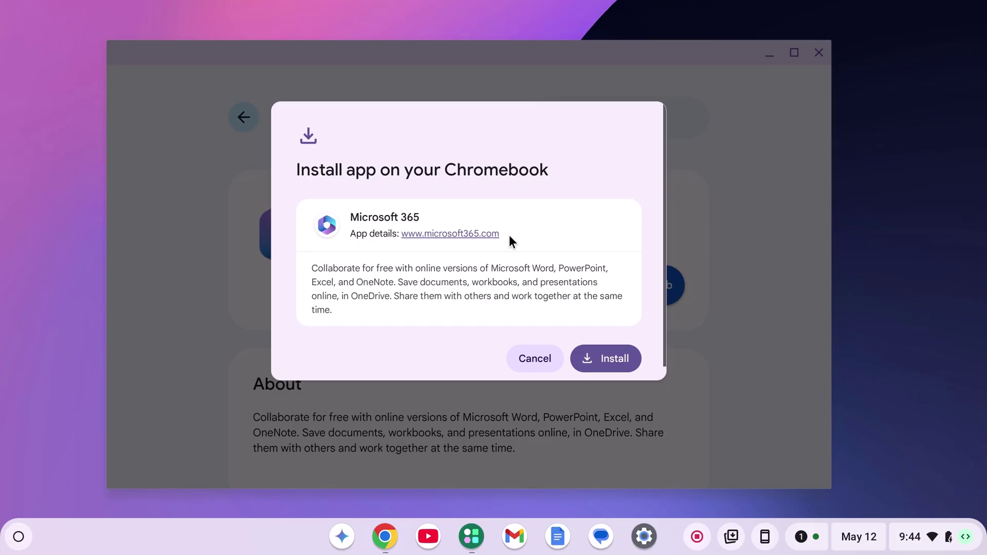
{"action": "left_click", "coordinate": [598, 358]}
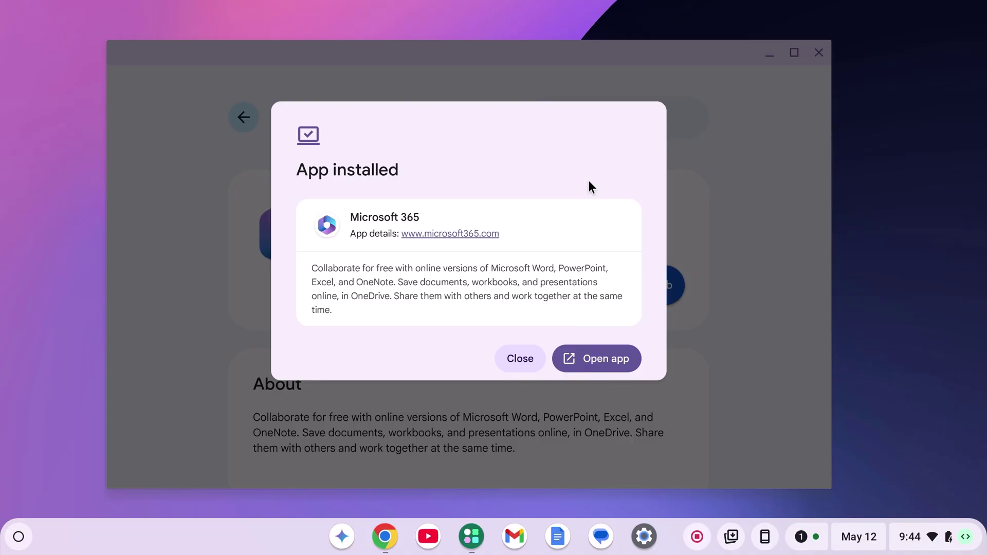
{"action": "left_click", "coordinate": [517, 359]}
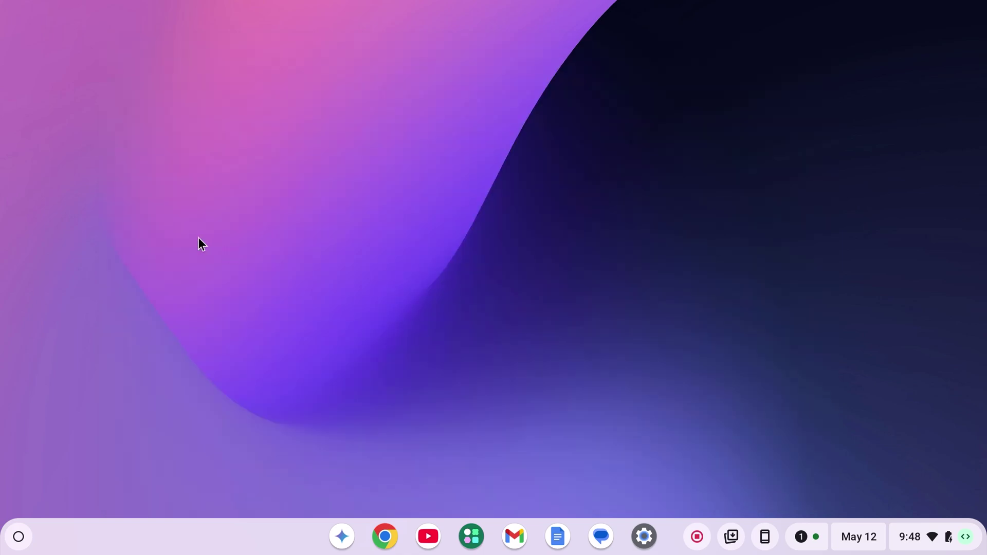
{"action": "key", "text": "super"}
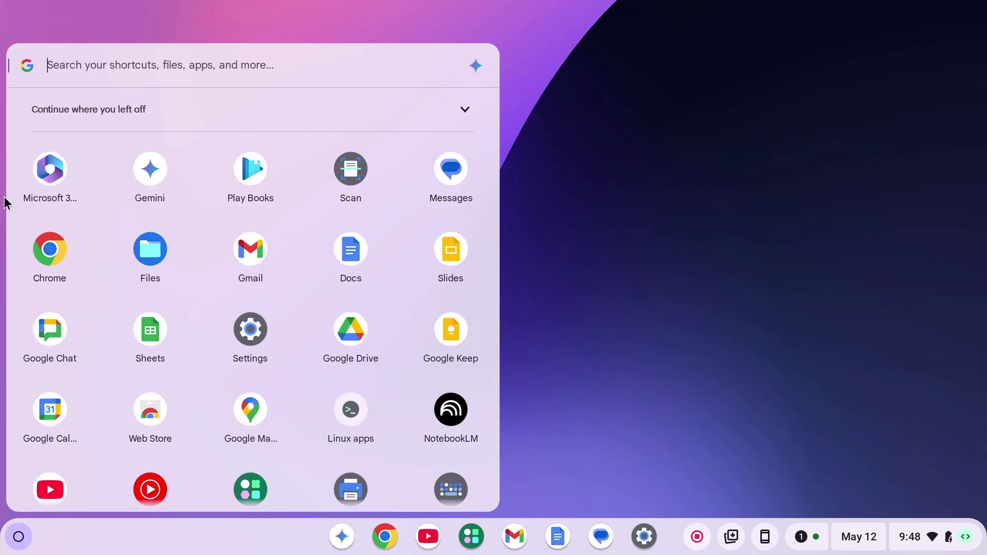
{"action": "left_click", "coordinate": [51, 177]}
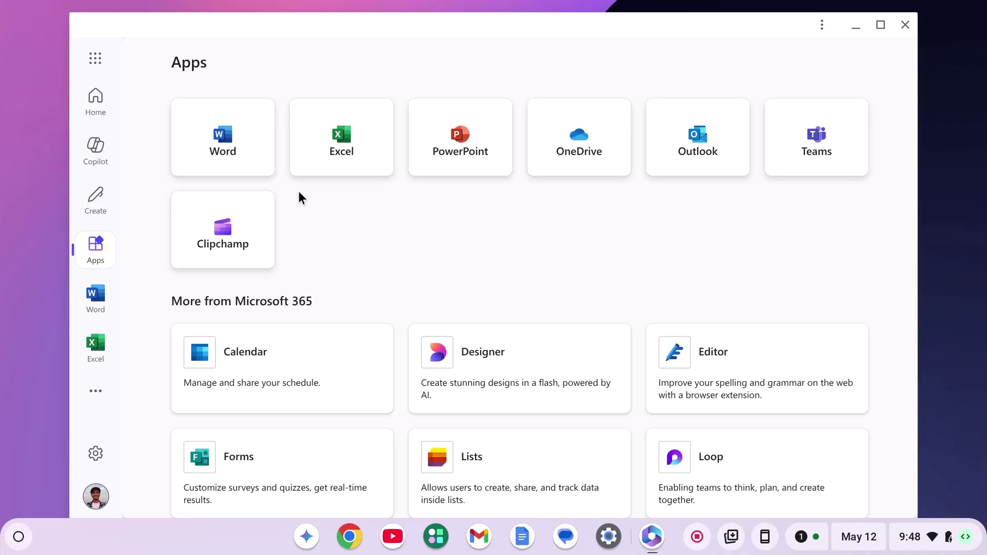
Step: Show the Apps page in the Microsoft 365 sidebar, listing Word, Excel, PowerPoint and others
{"action": "left_click", "coordinate": [224, 136]}
Step: Minimize the Microsoft 365 window, leaving an empty ChromeOS desktop
{"action": "left_click", "coordinate": [854, 33]}
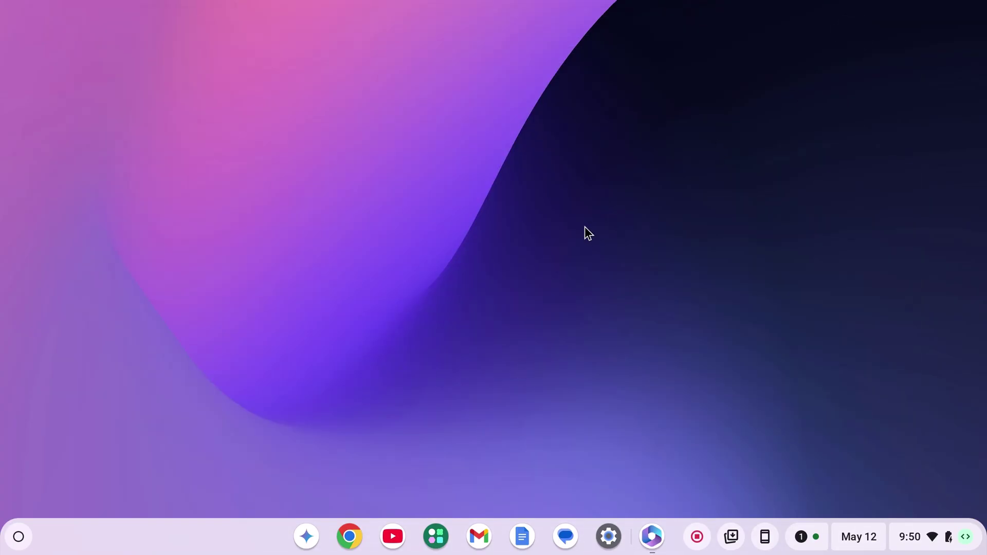